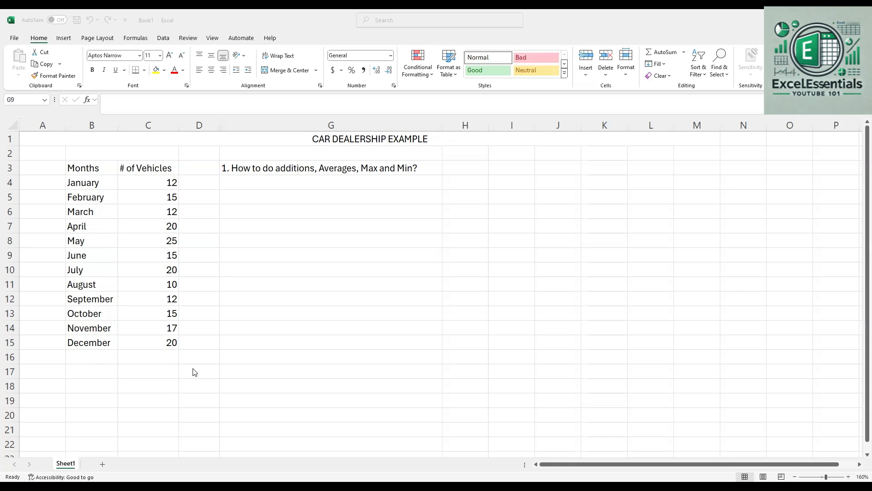
Step: Enter a formula in C16 that adds the twelve monthly vehicle counts cell by cell from C4 through C15
{"action": "left_click", "coordinate": [154, 356]}
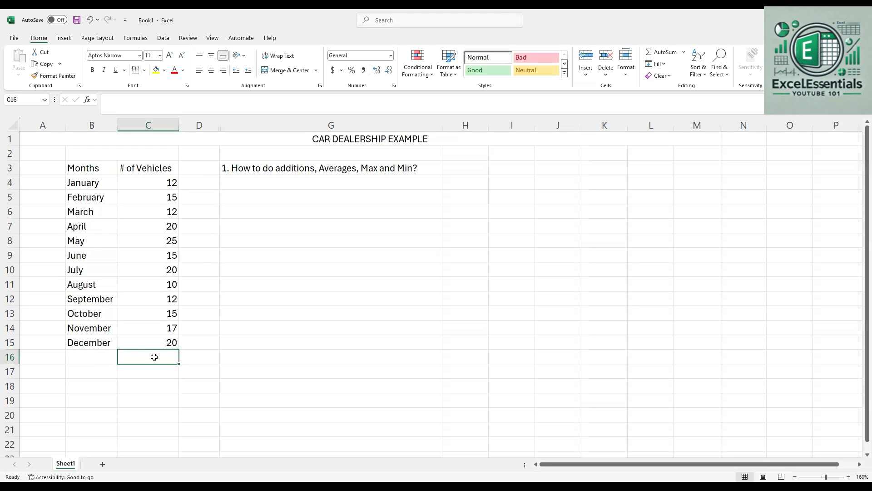
{"action": "type", "text": "+"}
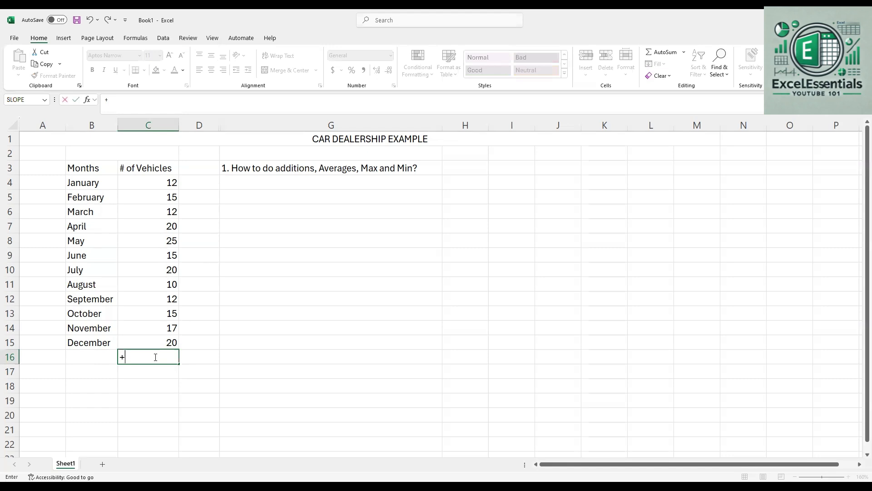
{"action": "left_click", "coordinate": [172, 183]}
{"action": "type", "text": "+"}
{"action": "left_click", "coordinate": [172, 197]}
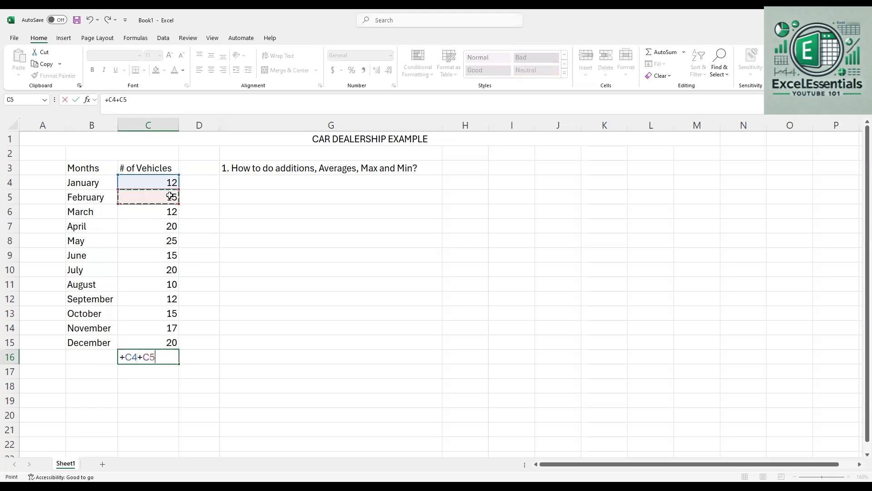
{"action": "type", "text": "+"}
{"action": "left_click", "coordinate": [168, 210]}
{"action": "type", "text": "+C6+C7"}
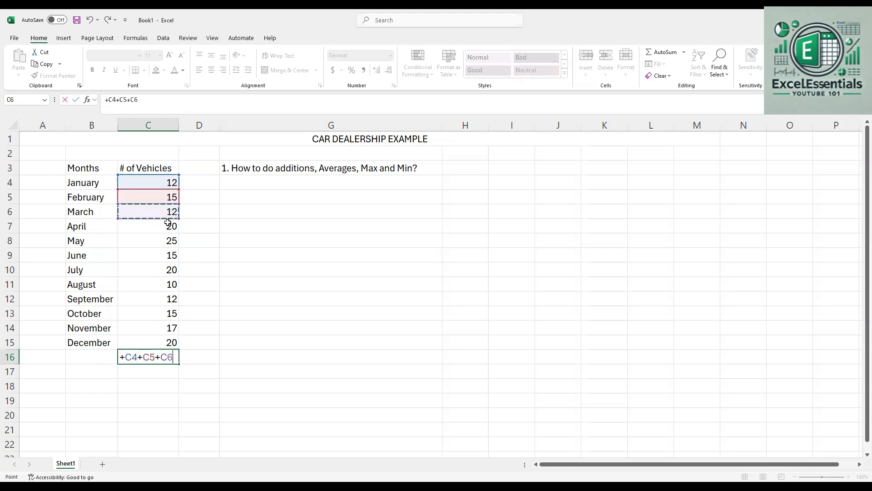
{"action": "left_click", "coordinate": [169, 225]}
{"action": "type", "text": "+C7+C8"}
{"action": "left_click", "coordinate": [161, 241]}
{"action": "type", "text": "+C7+C8+C9"}
{"action": "left_click", "coordinate": [171, 254]}
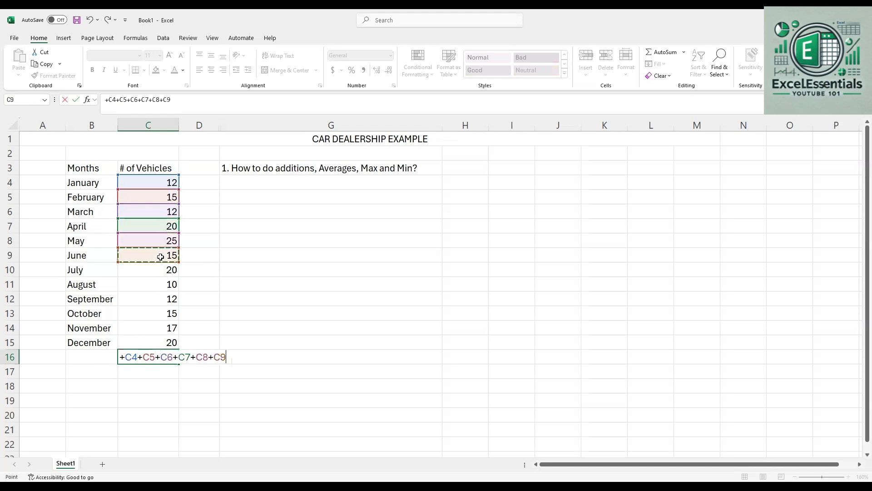
{"action": "type", "text": "+C10+"}
{"action": "left_click", "coordinate": [164, 270]}
{"action": "type", "text": "+C10+C11+"}
{"action": "left_click", "coordinate": [166, 284]}
{"action": "type", "text": "+C10+C11+C12"}
{"action": "left_click", "coordinate": [167, 297]}
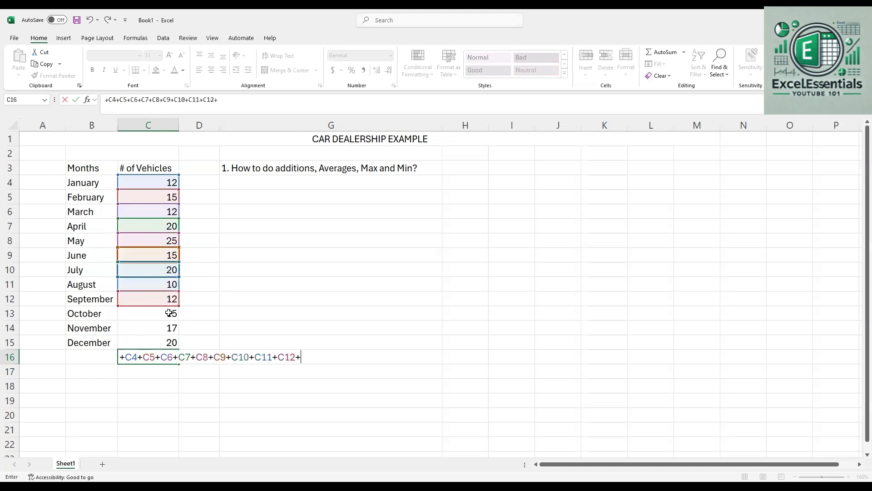
{"action": "type", "text": "+"}
{"action": "left_click", "coordinate": [168, 313]}
{"action": "type", "text": "+"}
{"action": "left_click", "coordinate": [170, 328]}
{"action": "type", "text": "+"}
{"action": "left_click", "coordinate": [176, 341]}
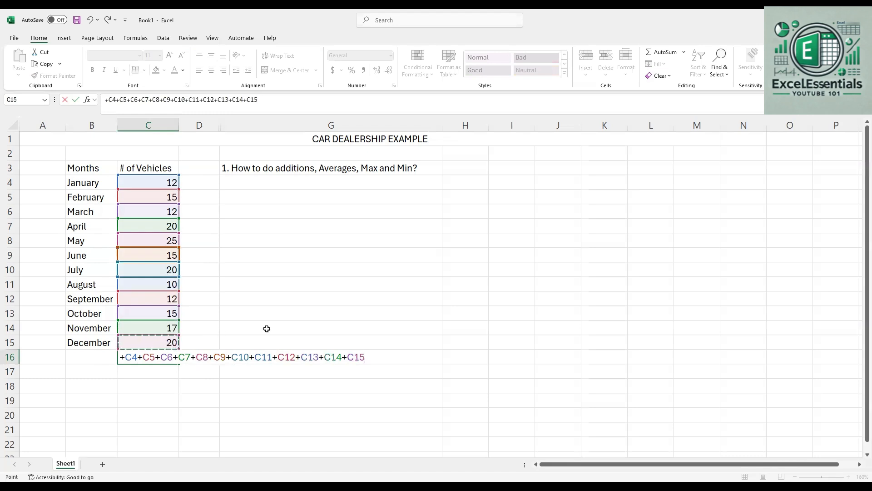
{"action": "key", "text": "Return"}
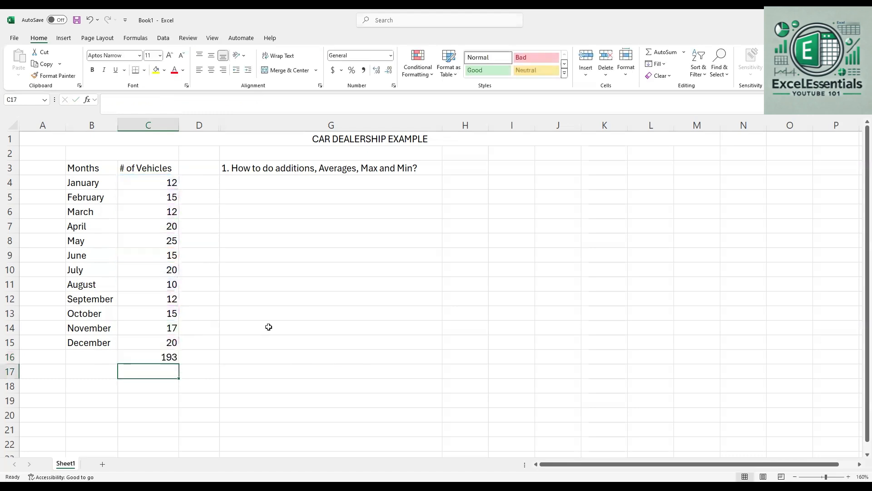
Step: Replace the cell-by-cell addition in C16 with a SUM of C4:C15 and check the formula's range
{"action": "left_click", "coordinate": [164, 357]}
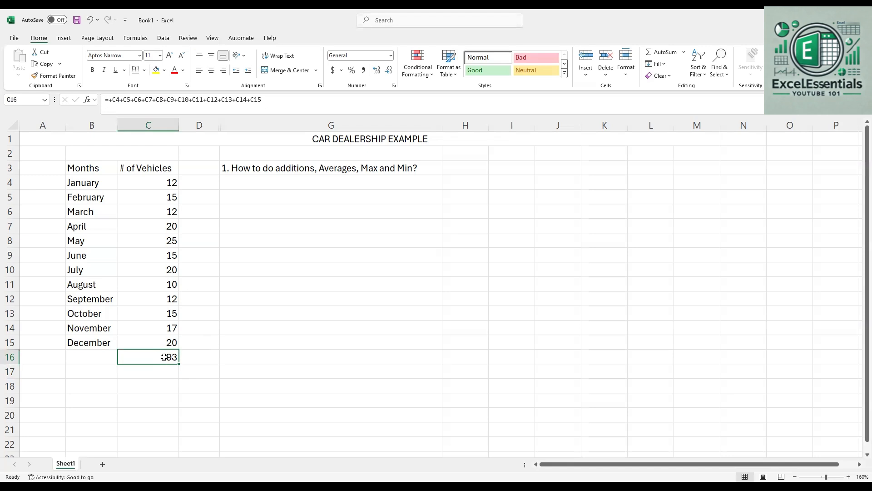
{"action": "key", "text": "Delete"}
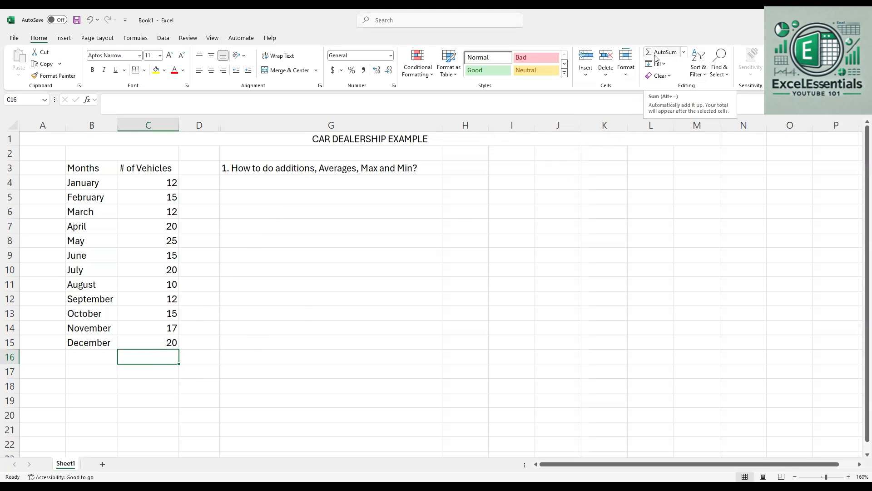
{"action": "left_click", "coordinate": [684, 53]}
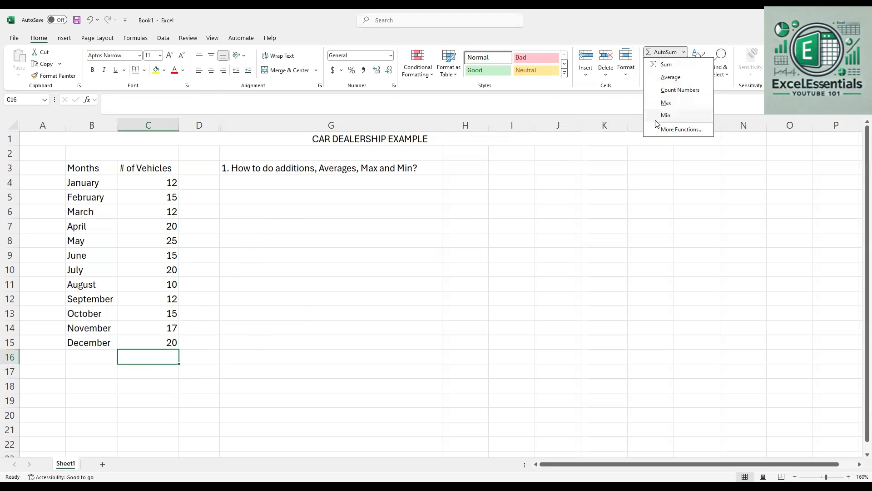
{"action": "left_click", "coordinate": [680, 69]}
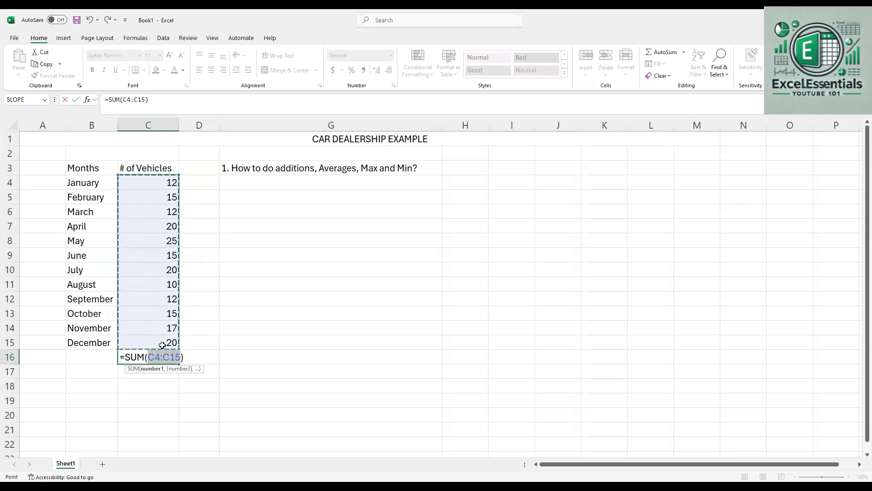
{"action": "key", "text": "Return"}
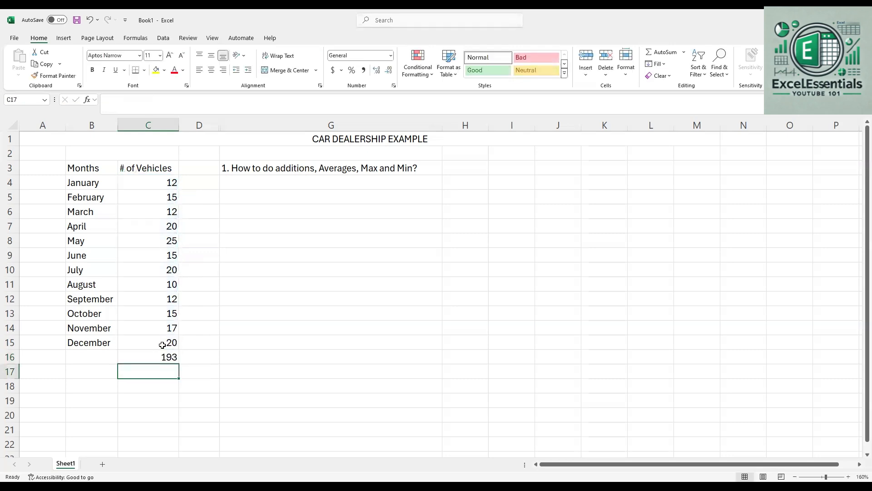
{"action": "left_click", "coordinate": [171, 356]}
{"action": "double_click", "coordinate": [170, 357]}
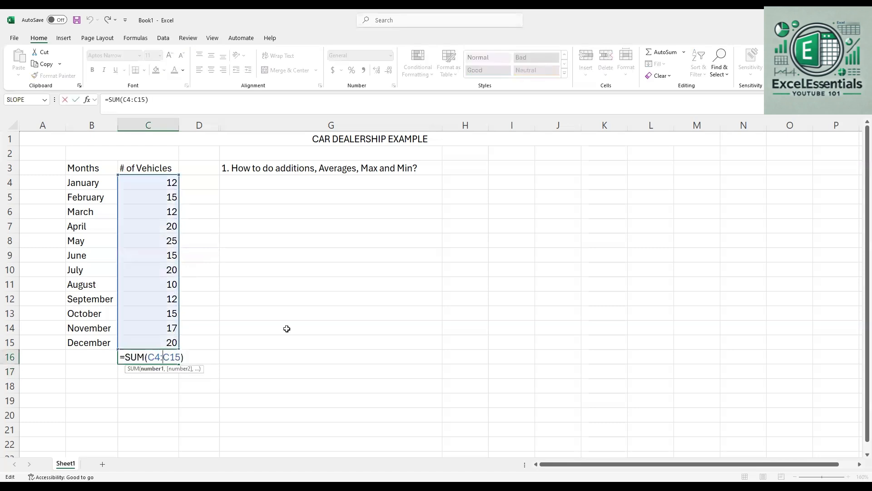
{"action": "key", "text": "Escape"}
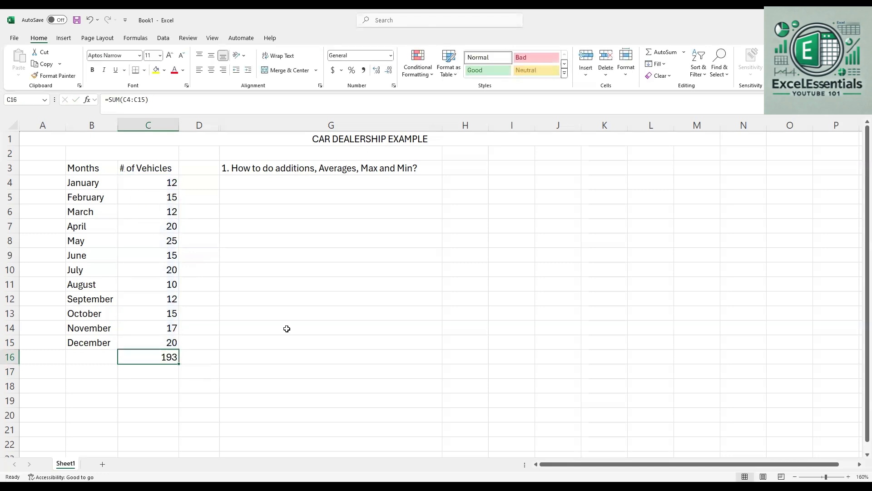
Step: Label cell B16 "Sum" and cell B17 "Average" below the list of months
{"action": "left_click", "coordinate": [86, 359]}
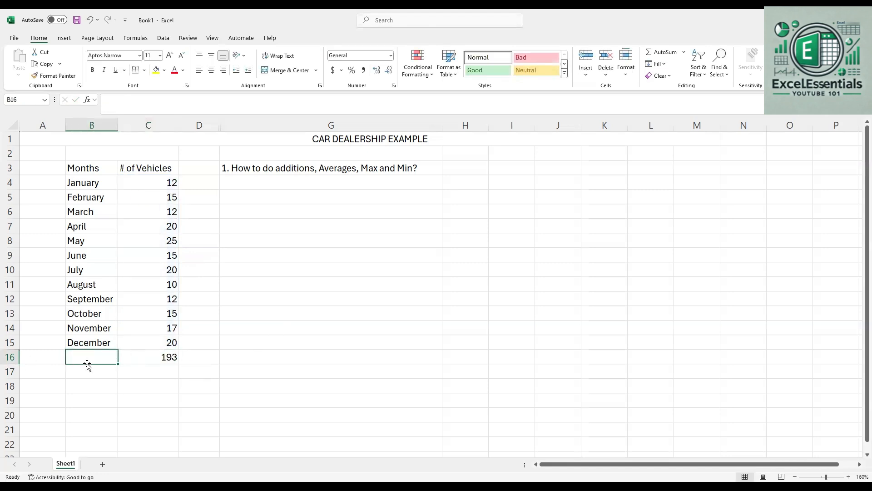
{"action": "type", "text": "Sum"}
{"action": "key", "text": "Return"}
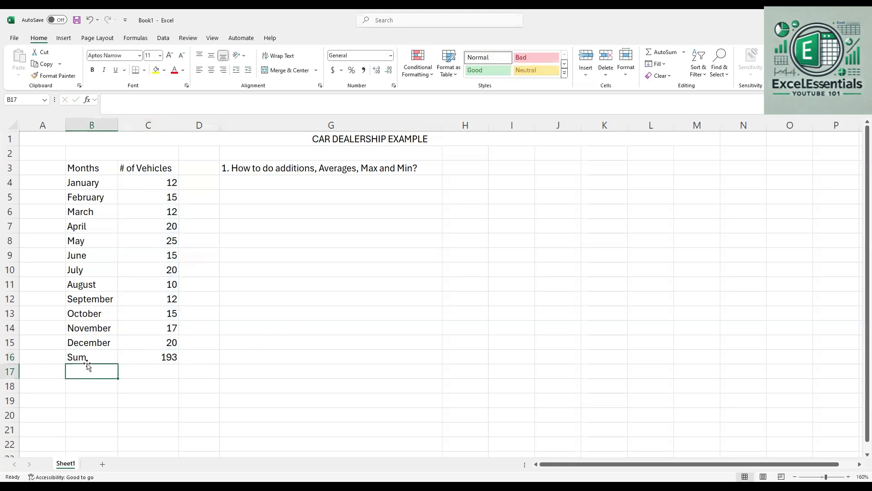
{"action": "left_click_drag", "start_coordinate": [91, 359], "coordinate": [158, 357]}
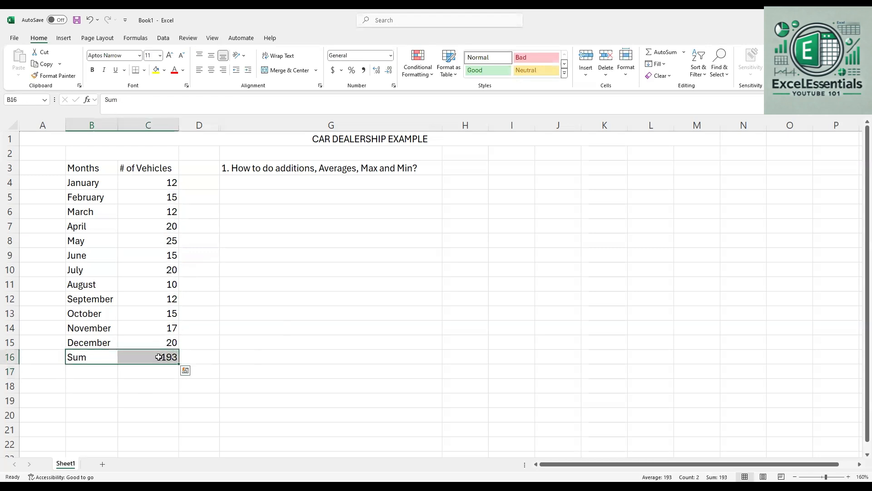
{"action": "left_click", "coordinate": [97, 368]}
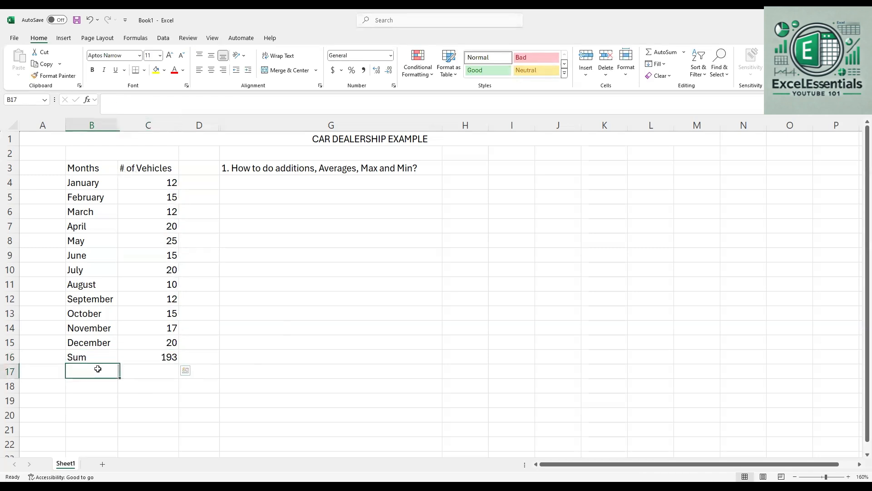
{"action": "type", "text": "Average"}
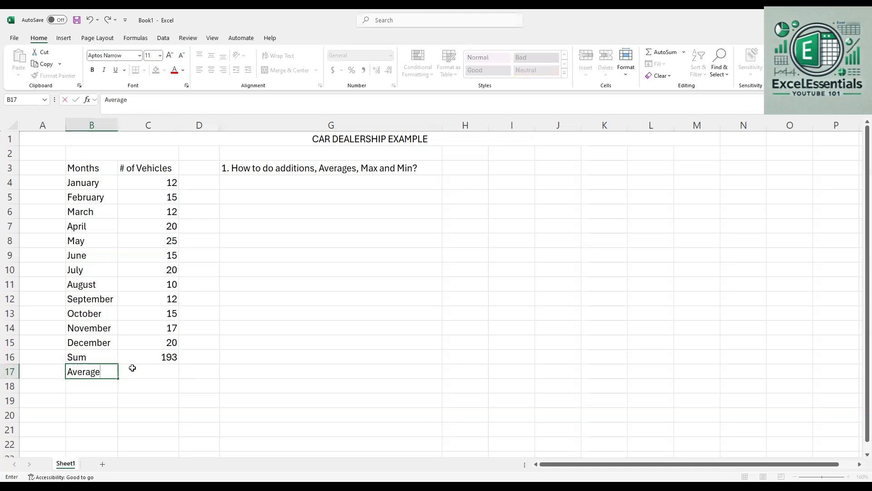
{"action": "key", "text": "Return"}
Step: Calculate the average of the monthly vehicle counts in C17, limiting the AVERAGE range to C4:C15 so the sum is excluded
{"action": "left_click", "coordinate": [133, 366]}
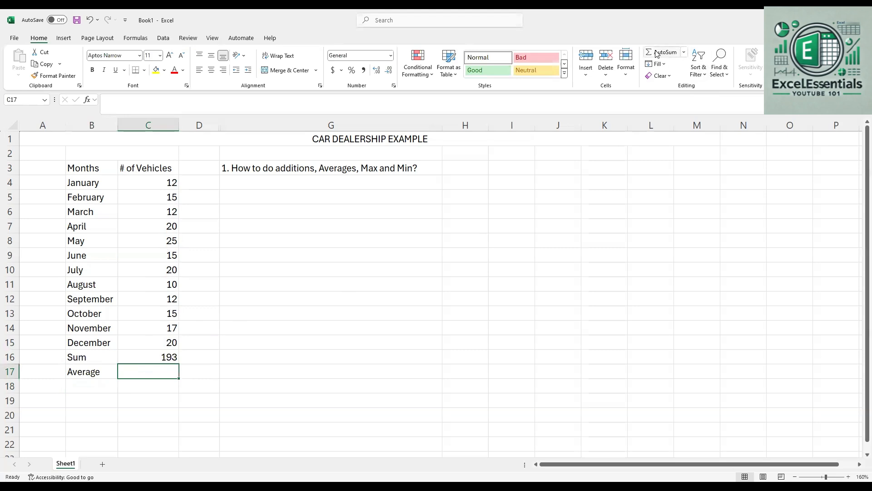
{"action": "left_click", "coordinate": [684, 53]}
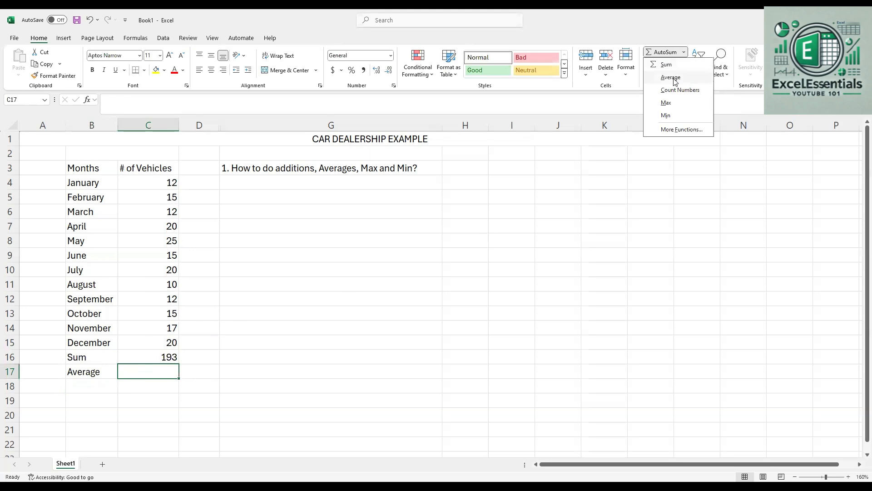
{"action": "left_click", "coordinate": [671, 77]}
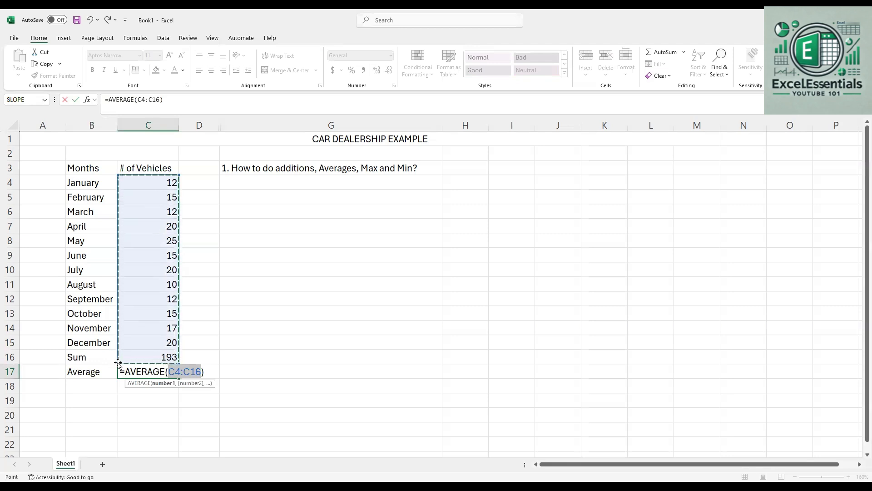
{"action": "left_click", "coordinate": [201, 370]}
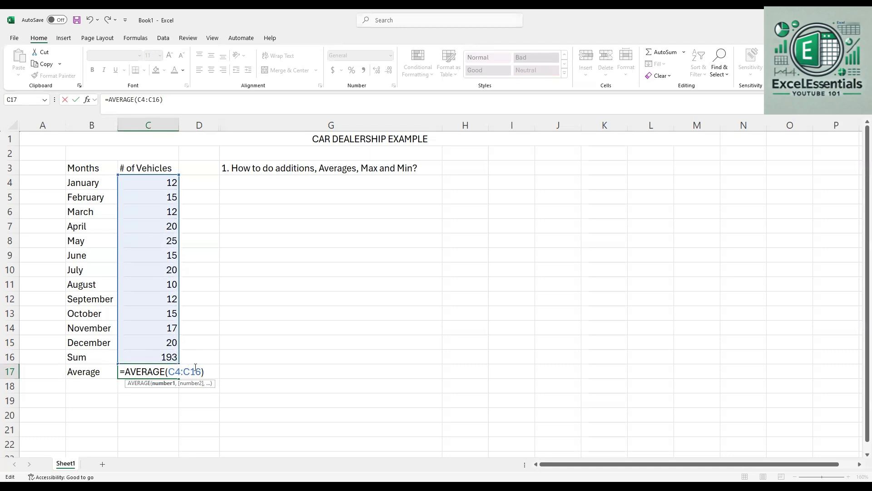
{"action": "key", "text": "BackSpace"}
{"action": "type", "text": "5"}
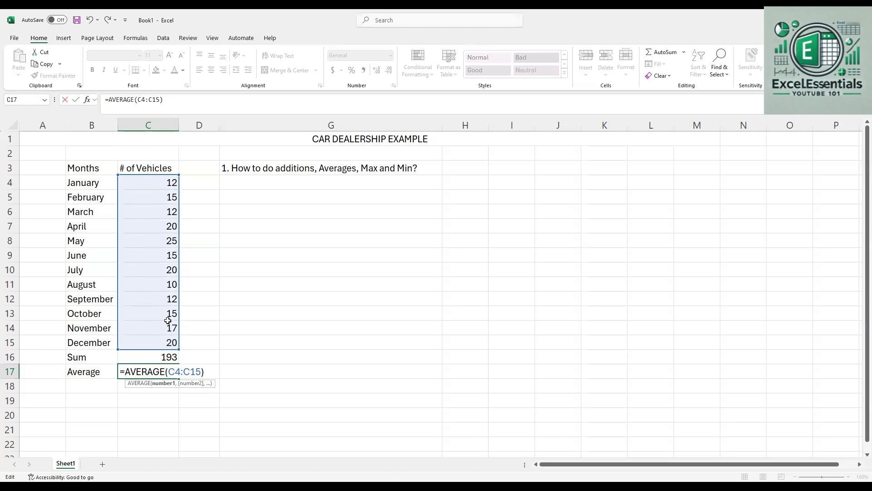
{"action": "key", "text": "Return"}
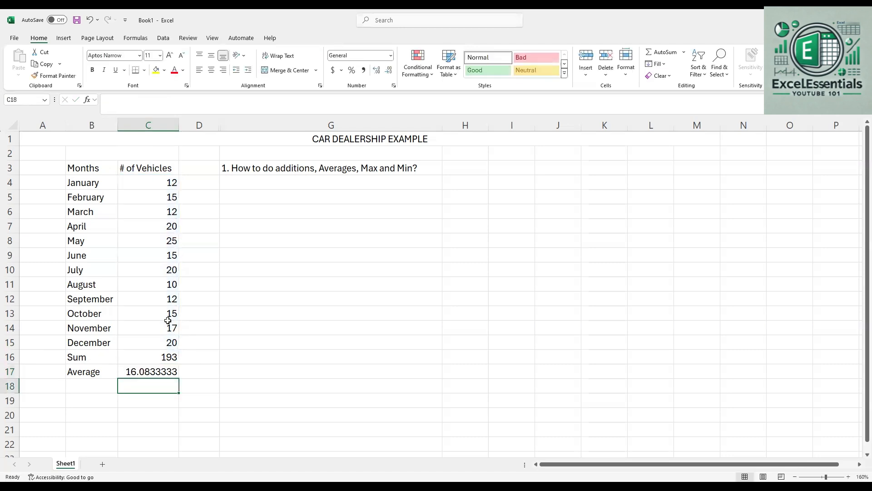
{"action": "left_click", "coordinate": [137, 366]}
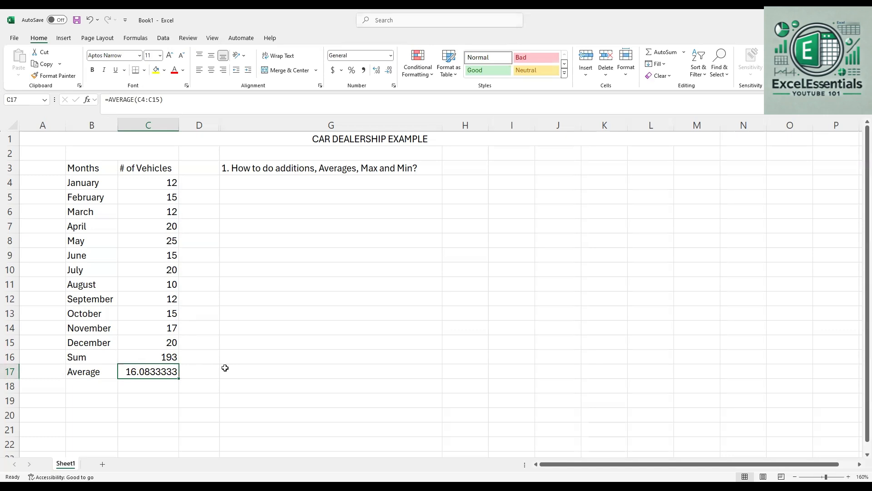
Step: Label cell B18 "Count" below the Average row
{"action": "left_click", "coordinate": [95, 383]}
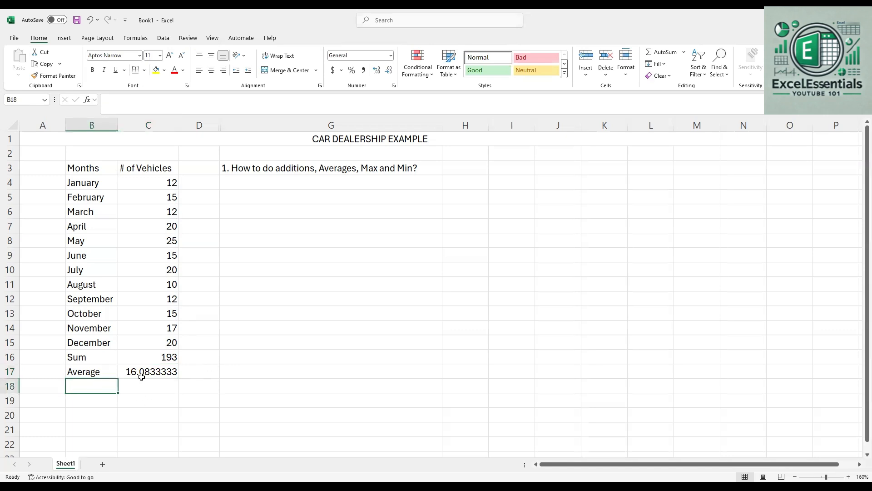
{"action": "left_click", "coordinate": [684, 52]}
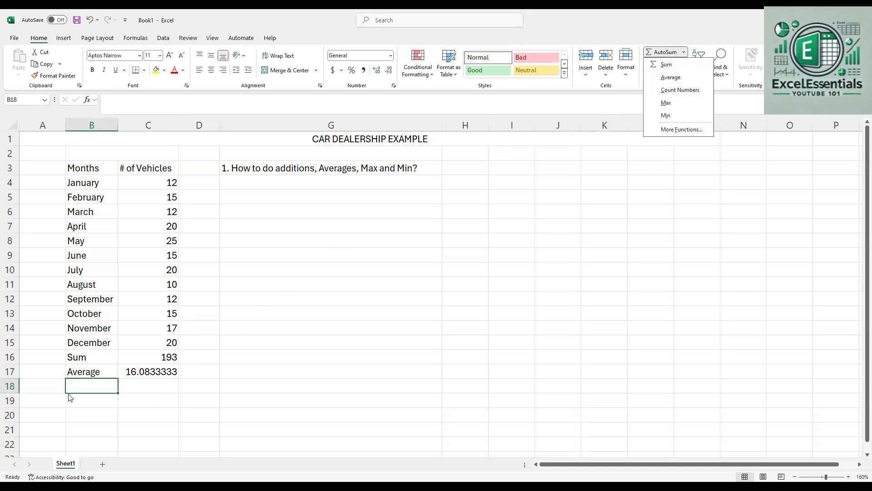
{"action": "left_click", "coordinate": [81, 386]}
{"action": "type", "text": "Count"}
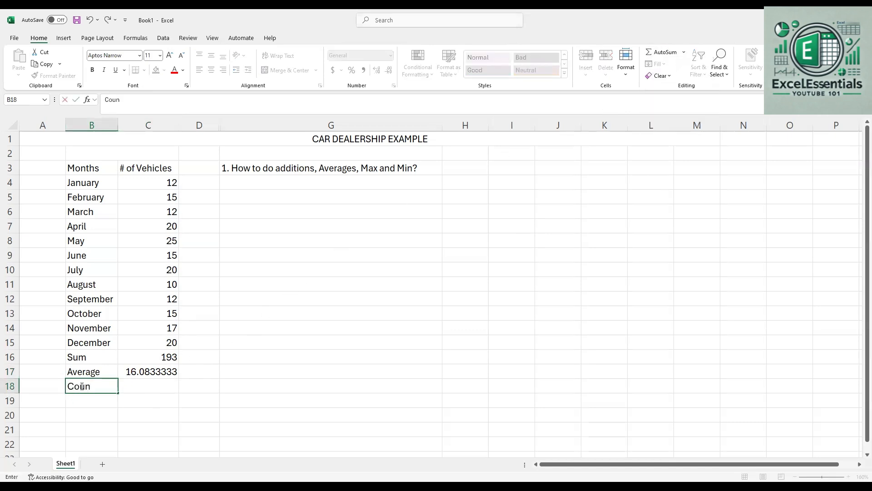
{"action": "key", "text": "Return"}
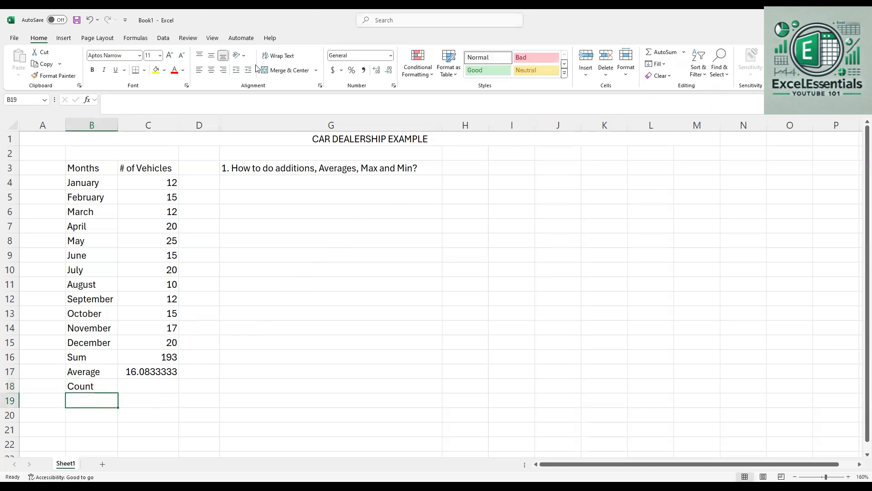
Step: Count the monthly vehicle entries in C18 with Count Numbers, limiting the range to C4:C15
{"action": "left_click", "coordinate": [165, 390]}
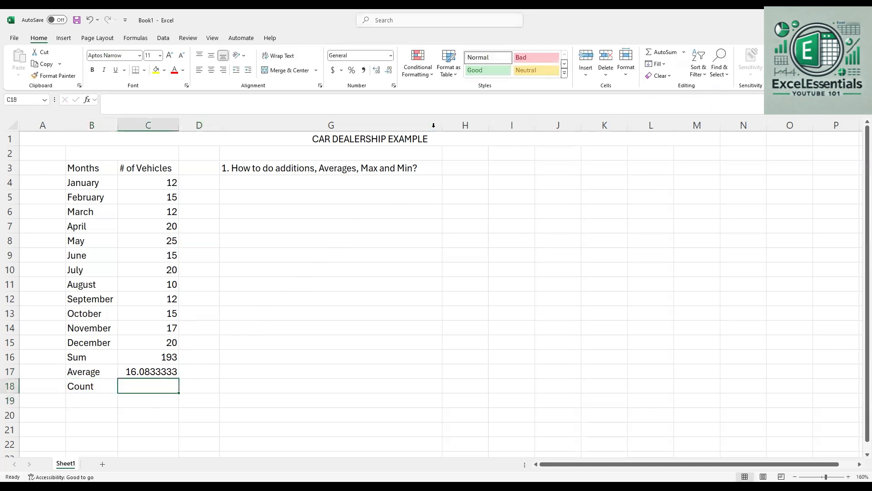
{"action": "left_click", "coordinate": [684, 52]}
{"action": "left_click", "coordinate": [678, 91]}
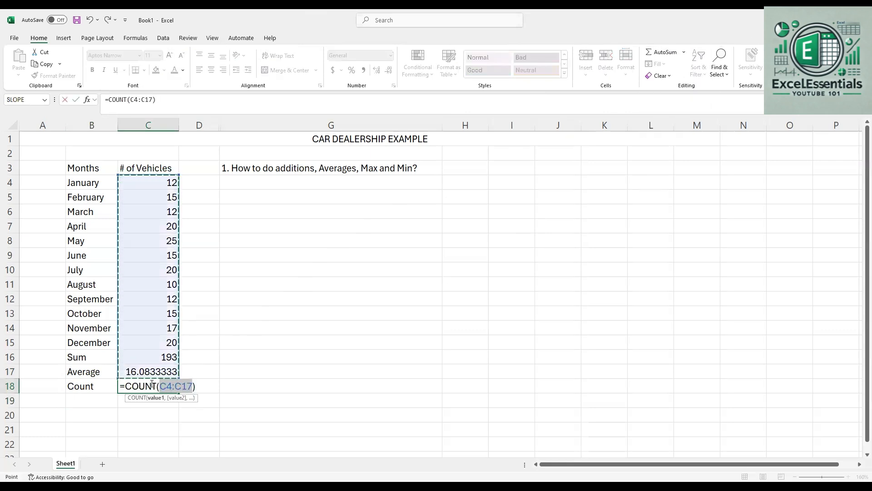
{"action": "left_click", "coordinate": [192, 386]}
{"action": "key", "text": "BackSpace"}
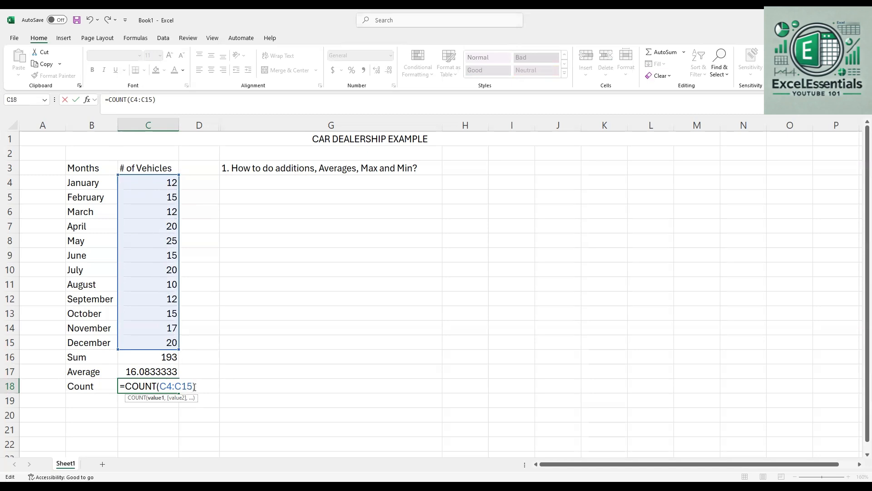
{"action": "key", "text": "Return"}
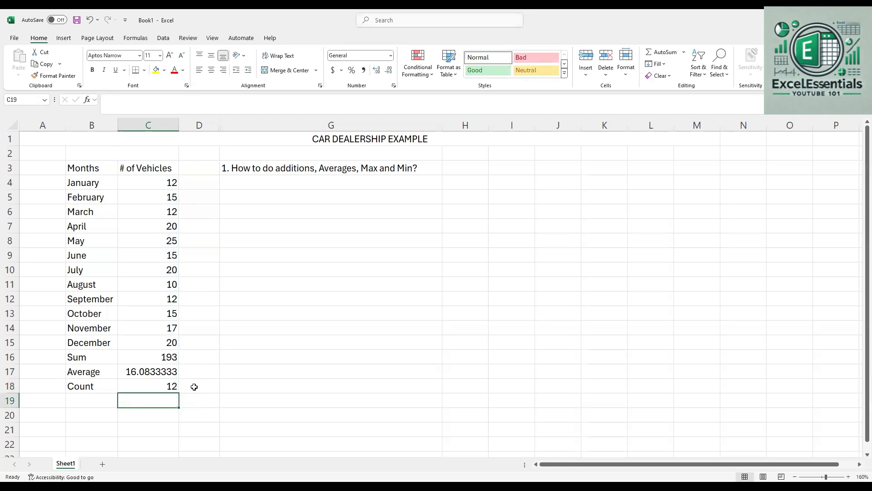
{"action": "left_click", "coordinate": [85, 394]}
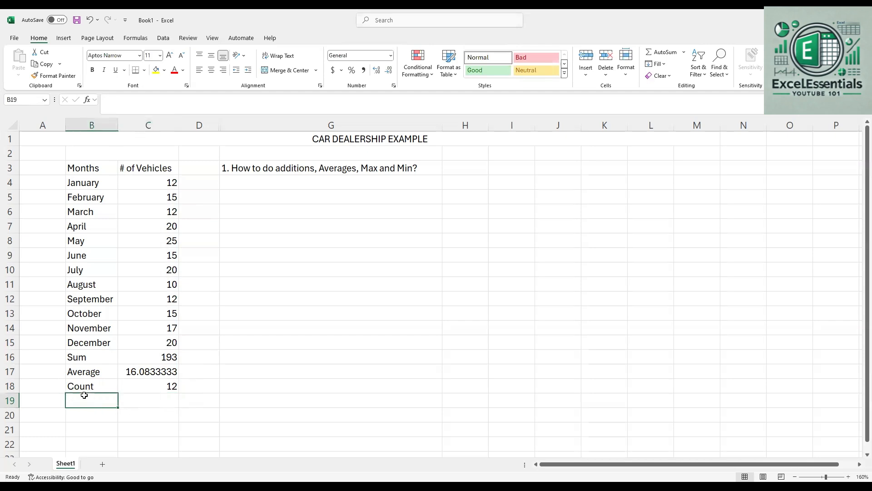
{"action": "left_click", "coordinate": [684, 53]}
{"action": "left_click", "coordinate": [682, 107]}
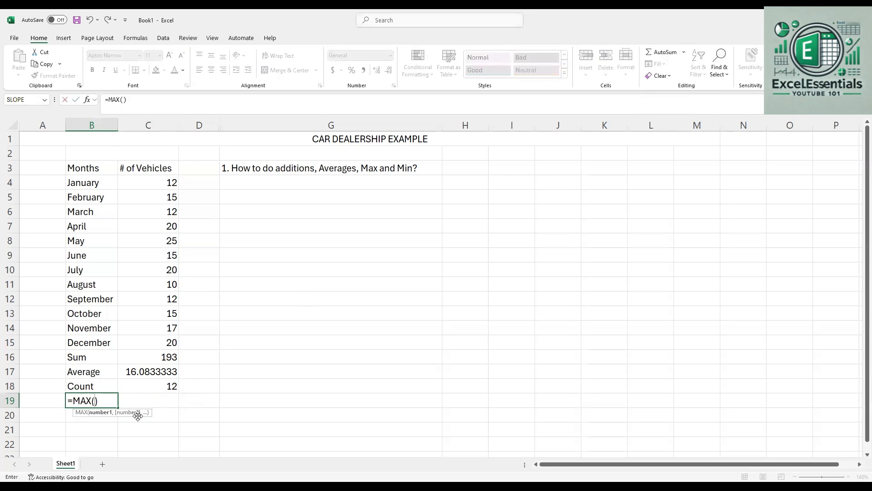
{"action": "key", "text": "Escape"}
Step: Calculate the maximum of the monthly vehicle counts in C19, limiting the MAX range to C4:C15
{"action": "left_click", "coordinate": [146, 400]}
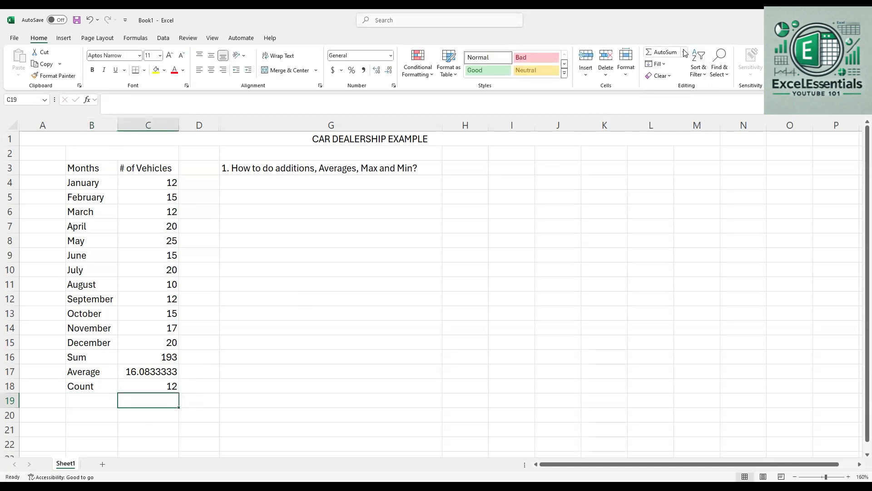
{"action": "left_click", "coordinate": [683, 52]}
{"action": "left_click", "coordinate": [672, 104]}
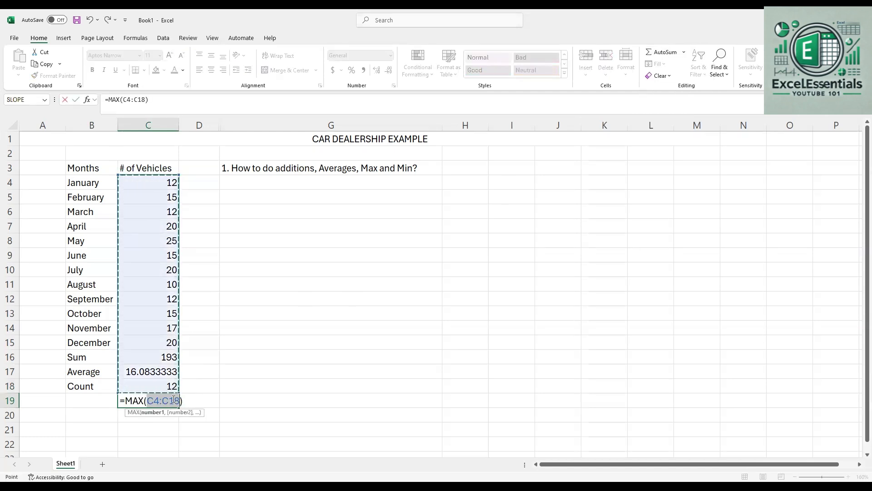
{"action": "left_click", "coordinate": [174, 400]}
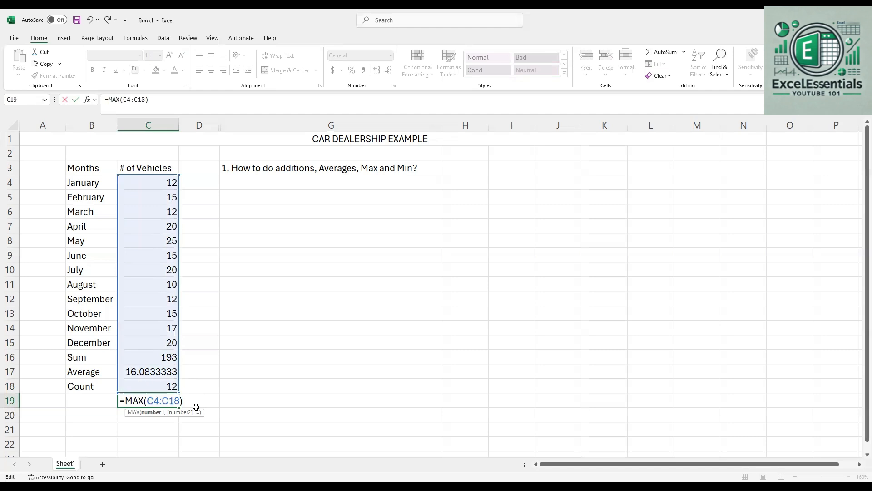
{"action": "key", "text": "BackSpace"}
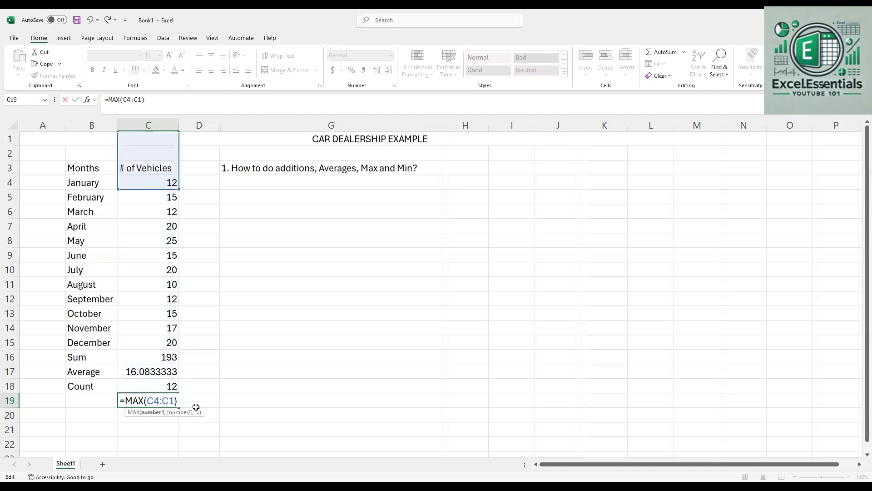
{"action": "type", "text": "5"}
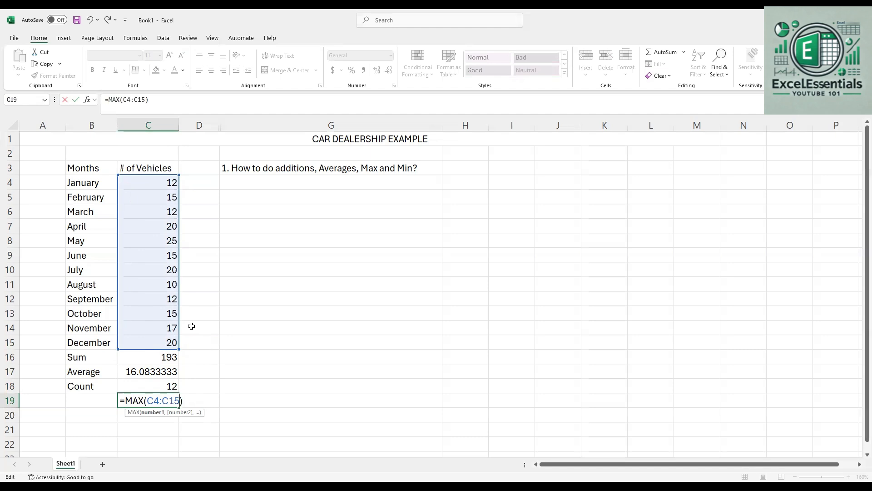
{"action": "key", "text": "Return"}
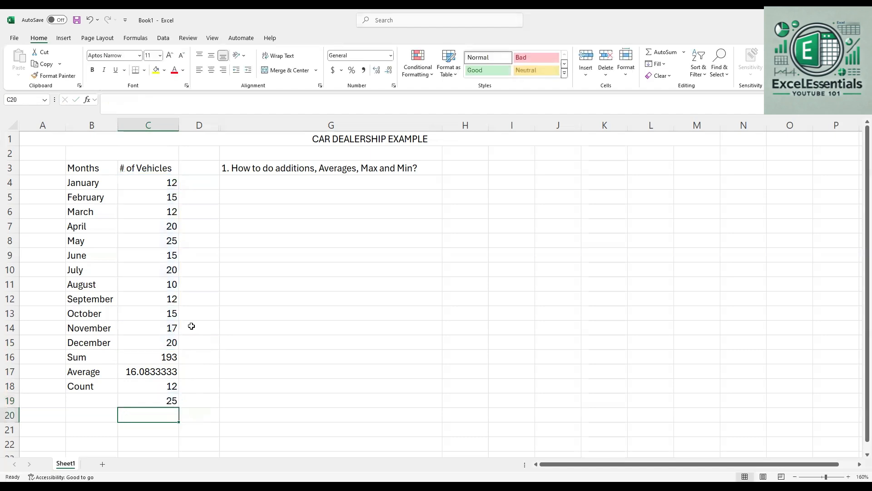
Step: Label cell B19 "MAX" below the Count row and check the result against the May entry in B8:C8
{"action": "key", "text": "Up"}
{"action": "key", "text": "Left"}
{"action": "type", "text": "MAX"}
{"action": "key", "text": "Return"}
{"action": "left_click", "coordinate": [167, 401]}
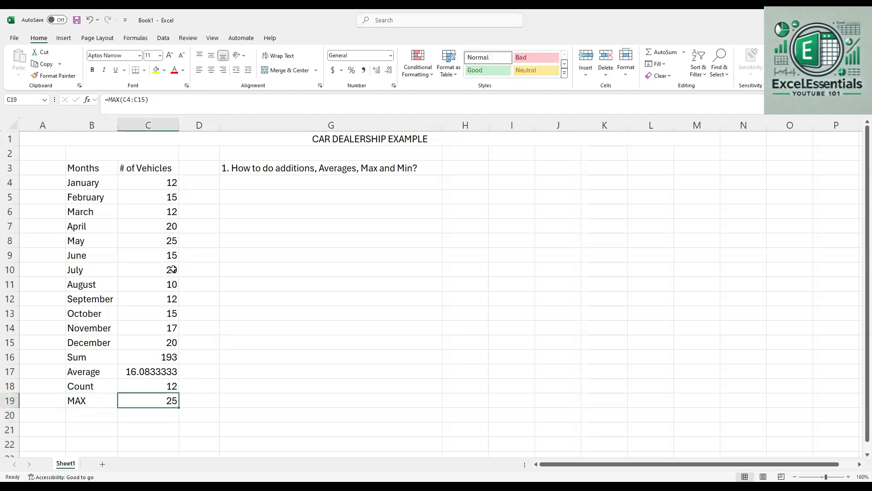
{"action": "left_click_drag", "start_coordinate": [166, 241], "coordinate": [93, 241]}
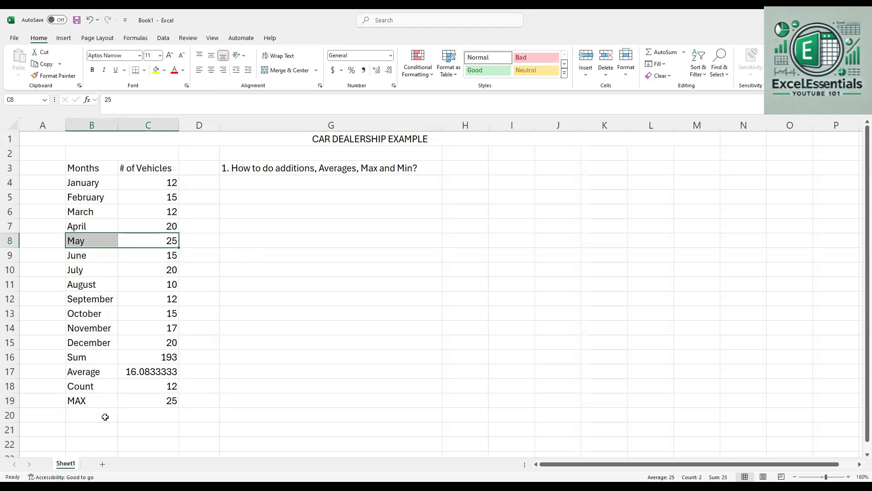
Step: Label cell B20 "Min" below the MAX row
{"action": "left_click", "coordinate": [105, 415]}
{"action": "type", "text": "Min"}
{"action": "key", "text": "Return"}
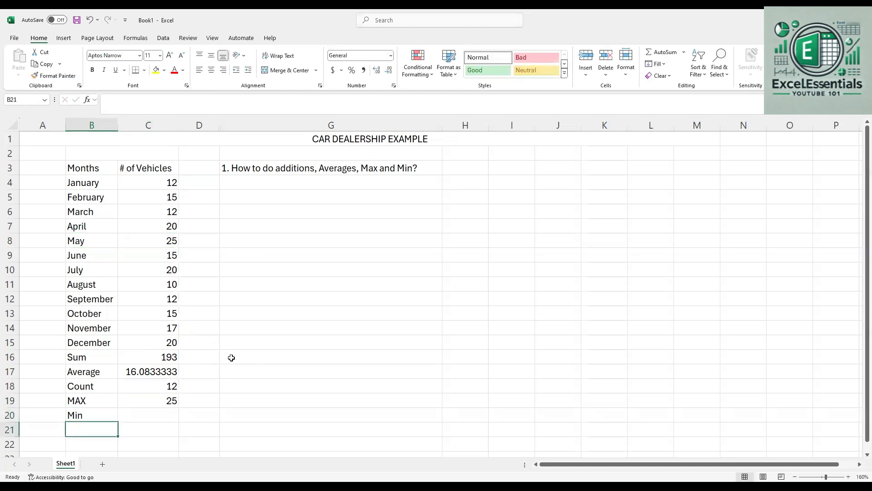
Step: Calculate the minimum of the monthly vehicle counts in C20, limiting the MIN range to C4:C15
{"action": "left_click", "coordinate": [156, 414]}
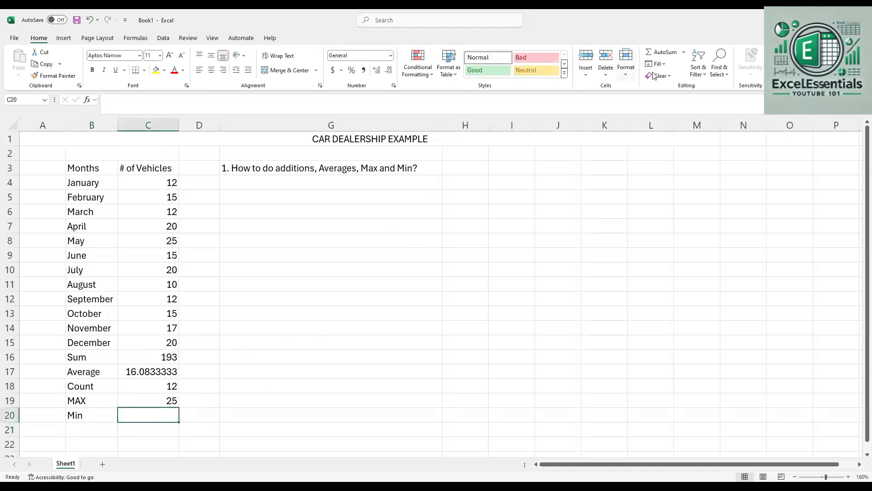
{"action": "left_click", "coordinate": [684, 52]}
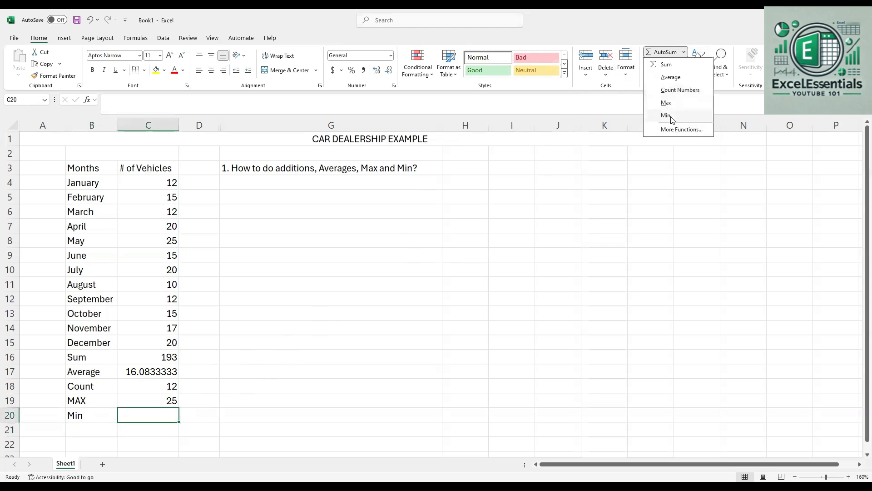
{"action": "left_click", "coordinate": [666, 115]}
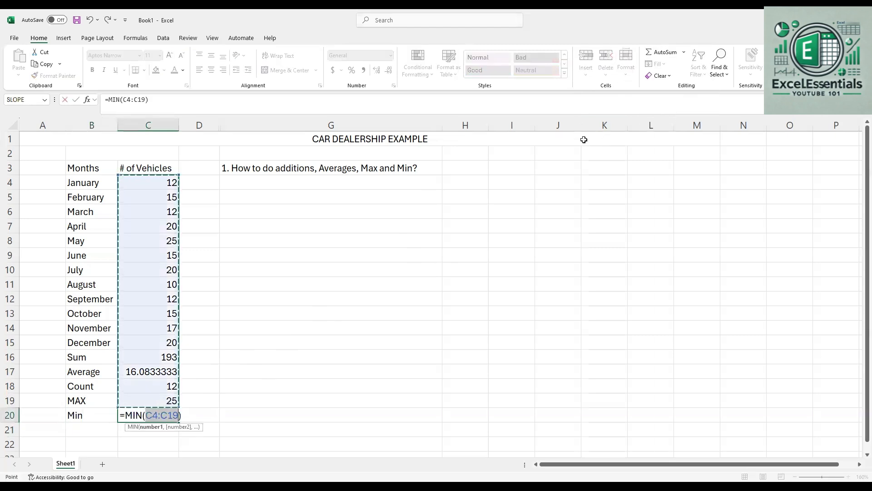
{"action": "left_click", "coordinate": [175, 415]}
{"action": "key", "text": "BackSpace"}
{"action": "type", "text": "4"}
{"action": "key", "text": "BackSpace"}
{"action": "type", "text": "5"}
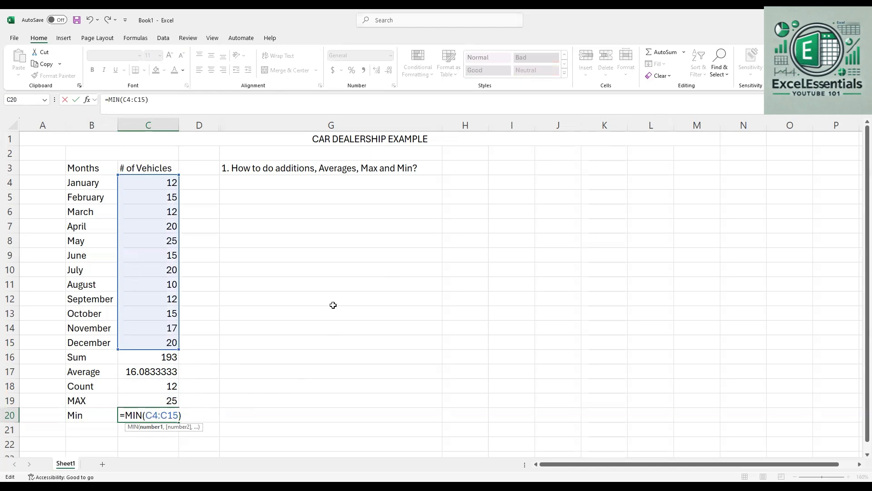
{"action": "key", "text": "Return"}
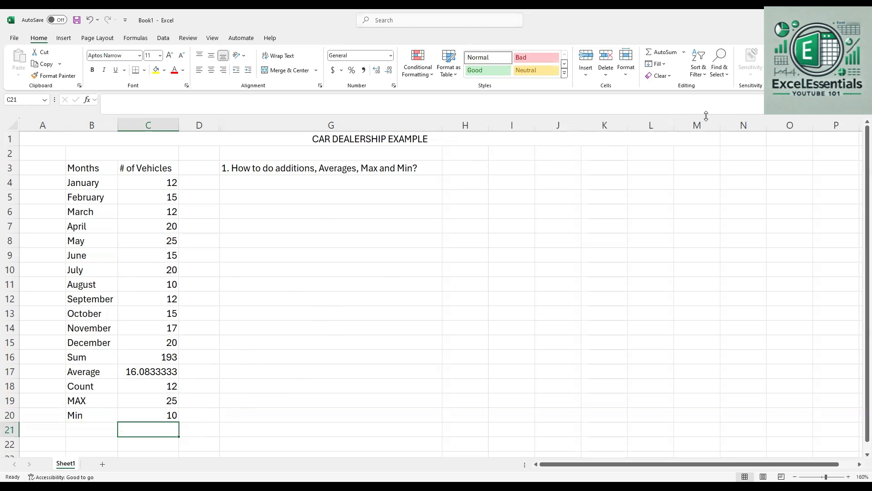
Step: Review the available AutoSum functions and inspect the Sum formula in C16 and the Average formula in C17
{"action": "left_click", "coordinate": [684, 53]}
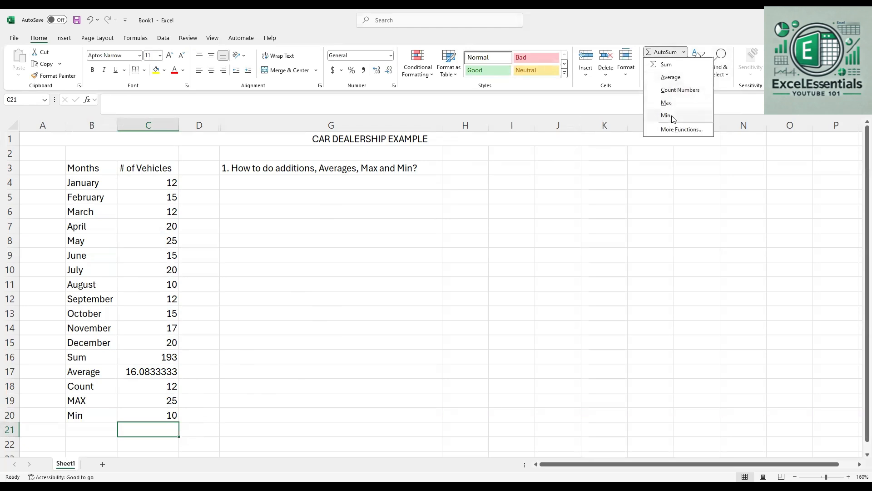
{"action": "left_click", "coordinate": [119, 386]}
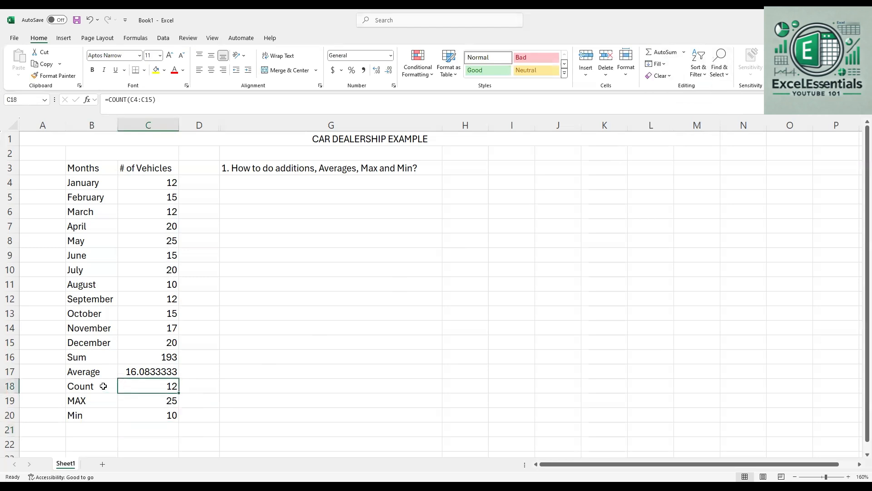
{"action": "left_click_drag", "start_coordinate": [94, 362], "coordinate": [161, 357]}
{"action": "left_click", "coordinate": [162, 358]}
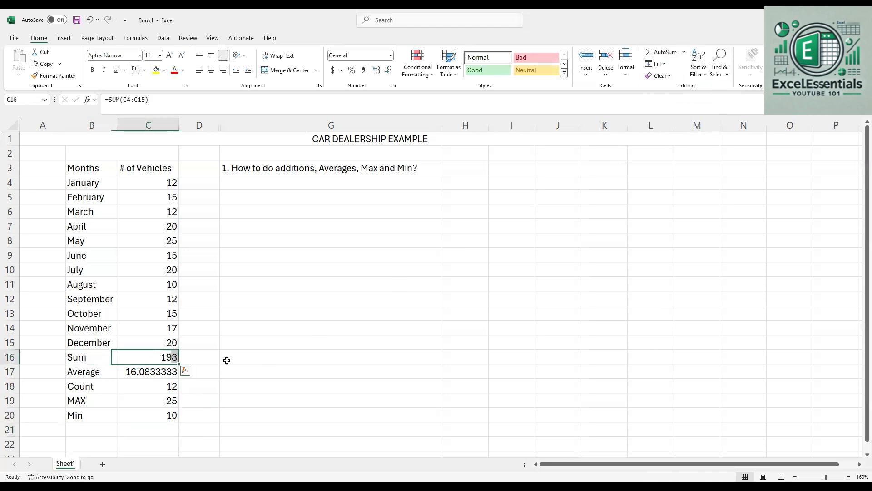
{"action": "double_click", "coordinate": [136, 357]}
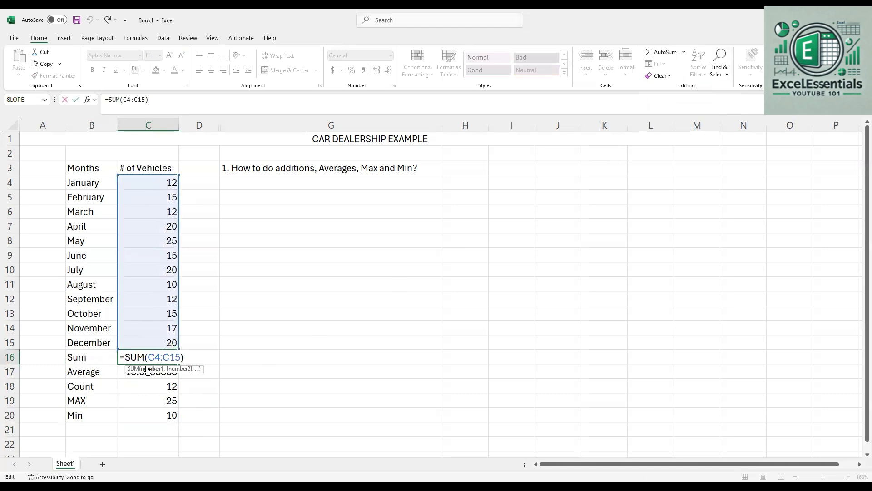
{"action": "left_click", "coordinate": [87, 372]}
{"action": "left_click", "coordinate": [132, 371]}
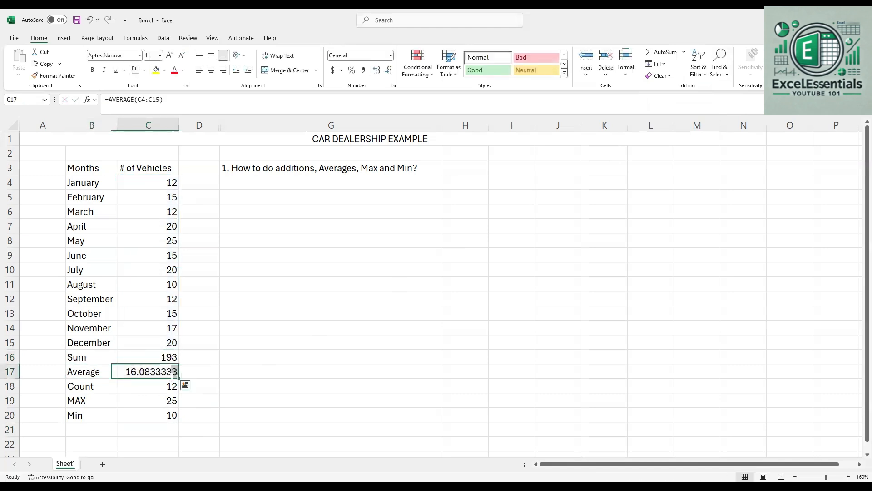
{"action": "double_click", "coordinate": [128, 372]}
{"action": "left_click_drag", "start_coordinate": [126, 371], "coordinate": [164, 371]}
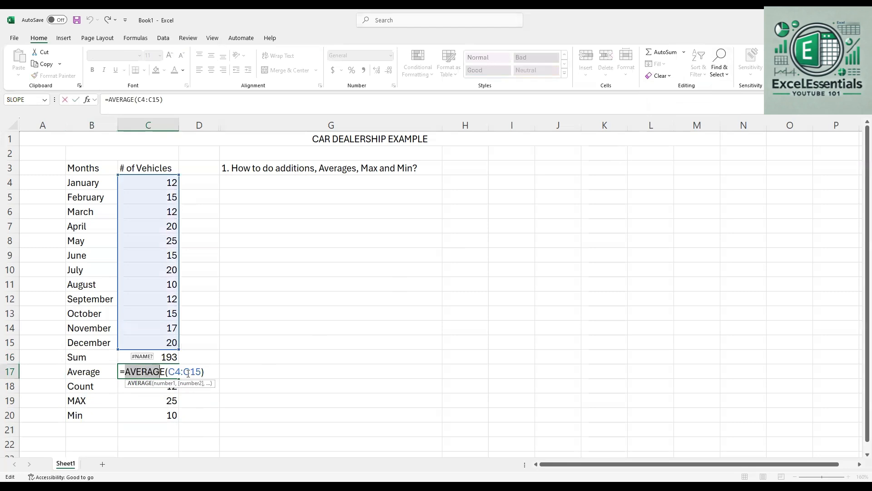
Step: Inspect the ranges used by the Count, MAX and Min formulas in C18, C19 and C20
{"action": "double_click", "coordinate": [152, 386]}
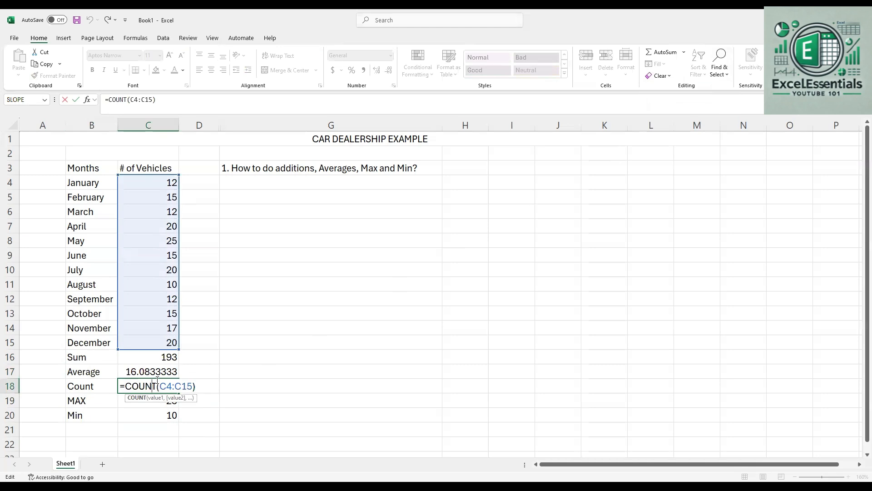
{"action": "key", "text": "Return"}
{"action": "double_click", "coordinate": [155, 400]}
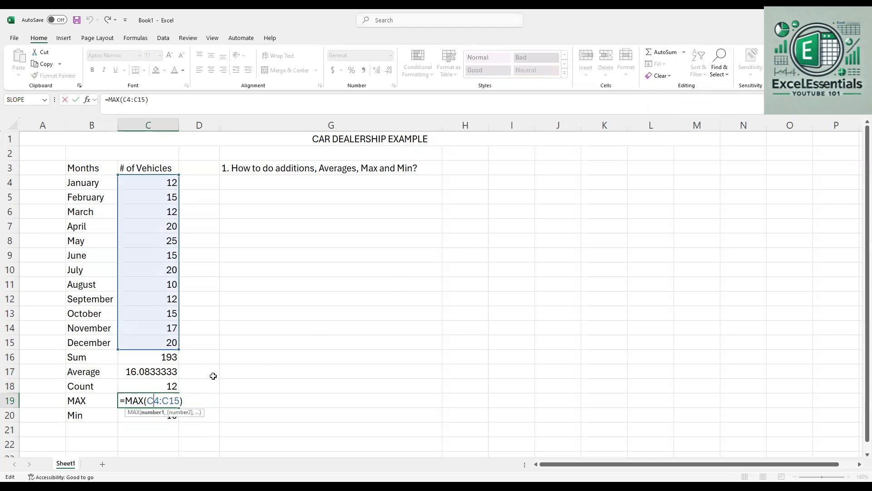
{"action": "key", "text": "Return"}
{"action": "key", "text": "F2"}
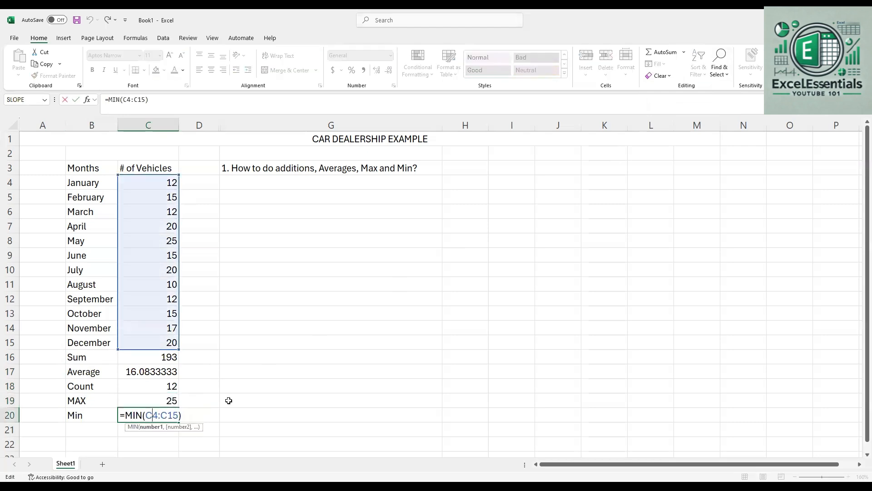
{"action": "key", "text": "ctrl+Return"}
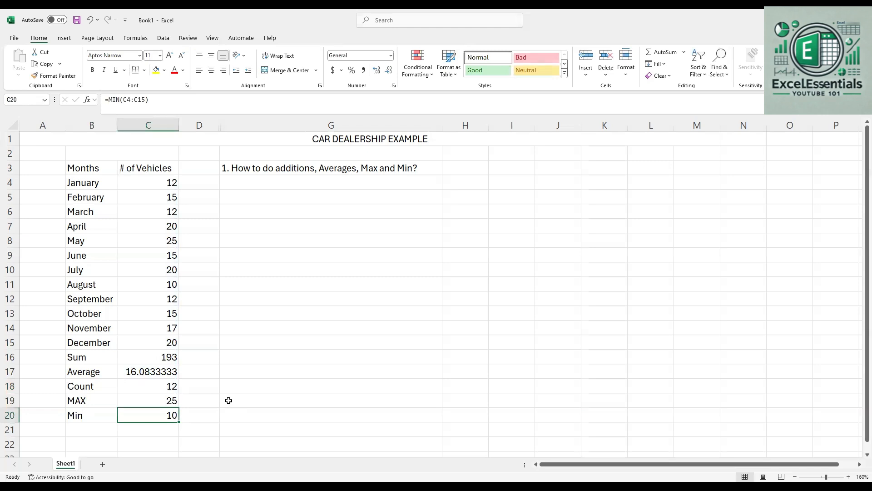